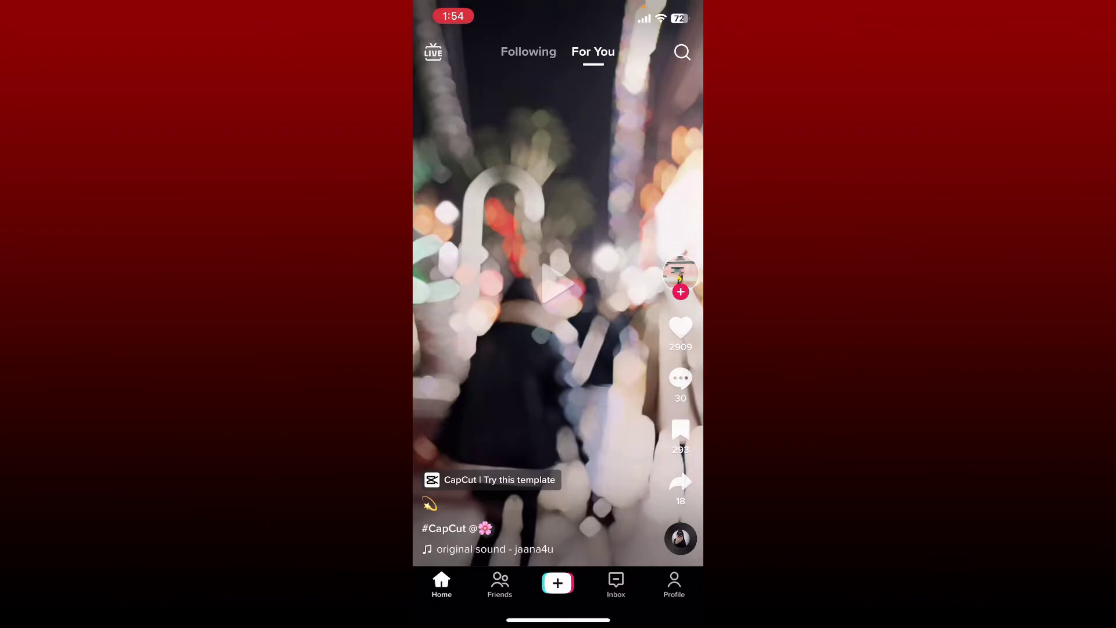
# Go from your profile through Settings and privacy to the Free up space page
pyautogui.click(674, 585)
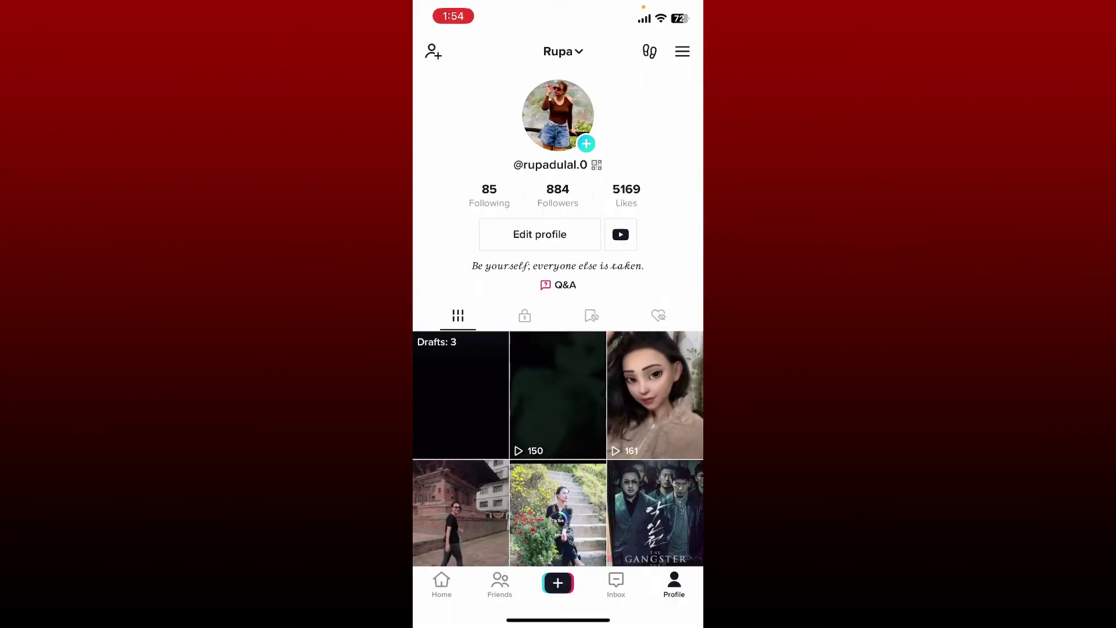
pyautogui.click(682, 52)
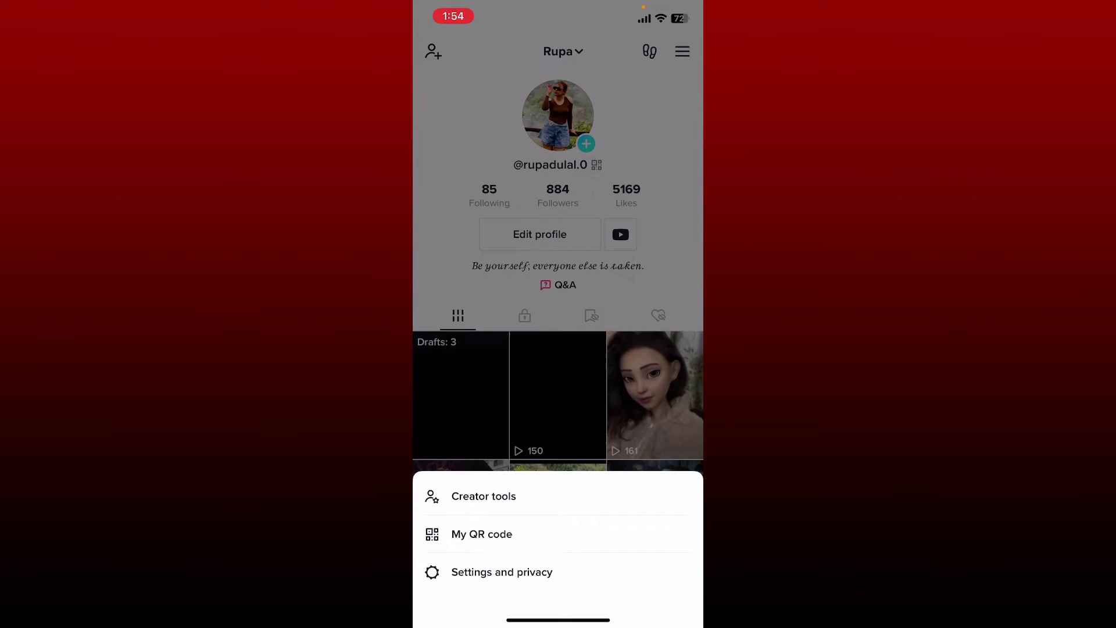
pyautogui.click(501, 572)
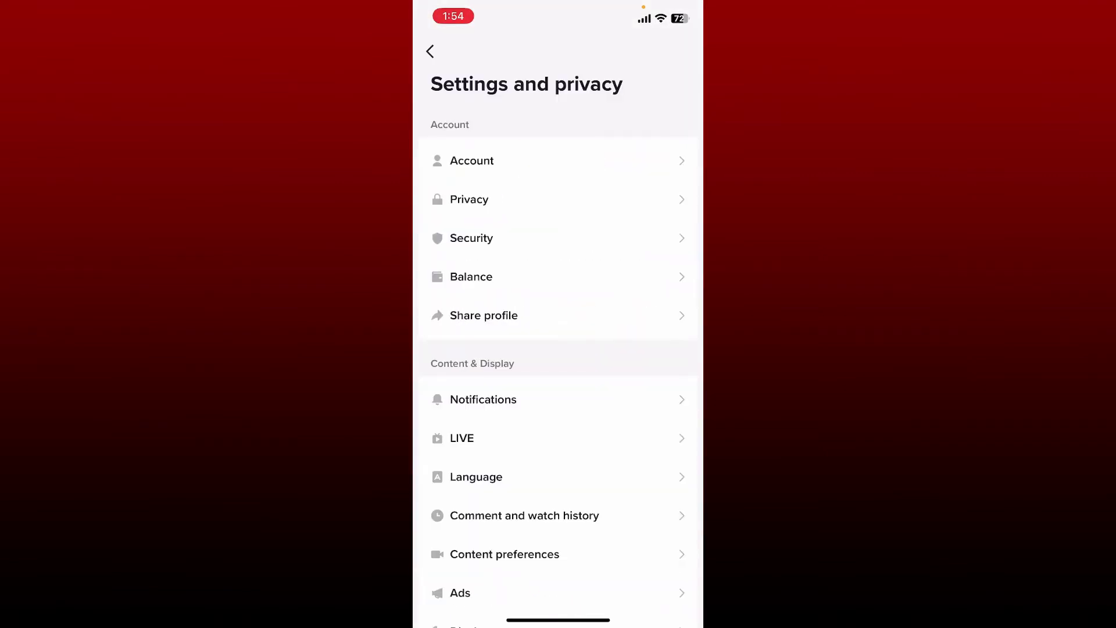
pyautogui.scroll(-5, 558, 349)
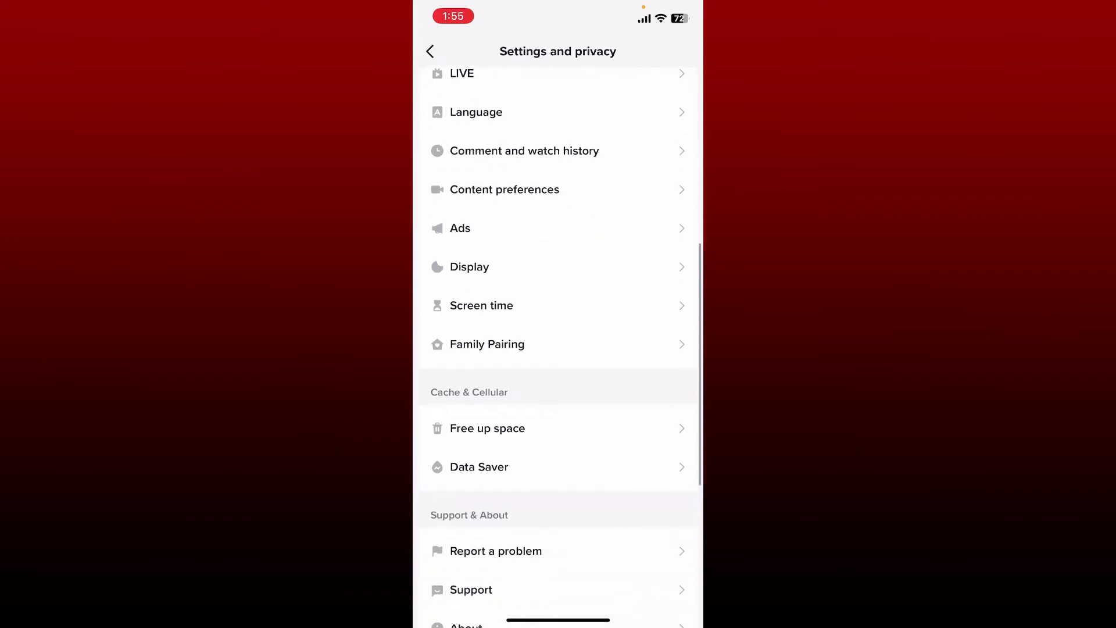
pyautogui.click(557, 427)
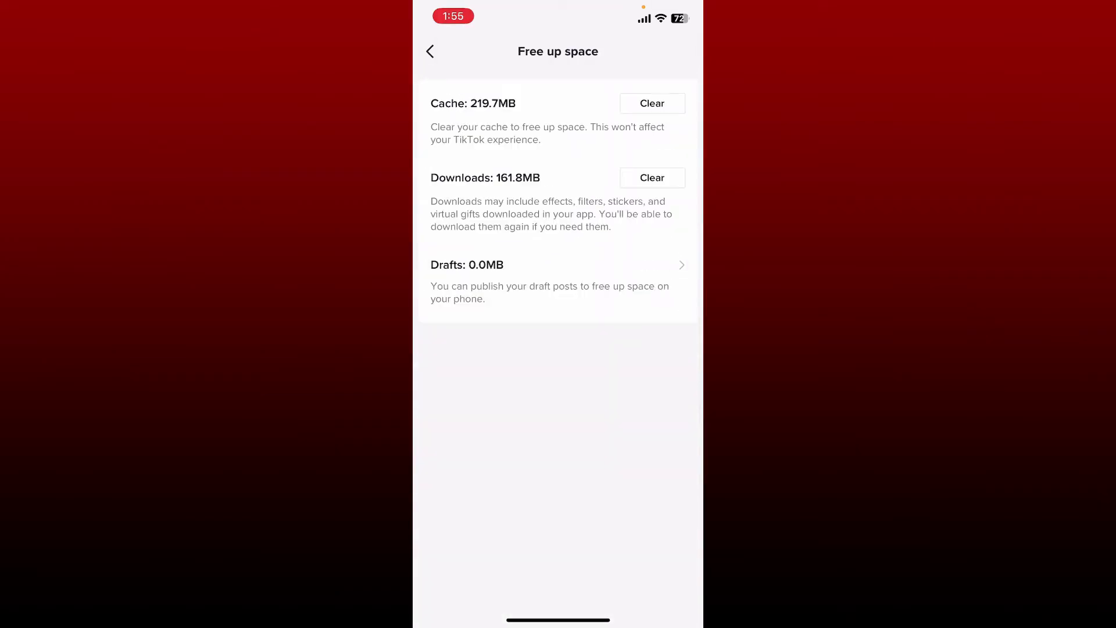
# Clear the 219.7MB of cached data, confirm it, and return to the settings list
pyautogui.click(653, 103)
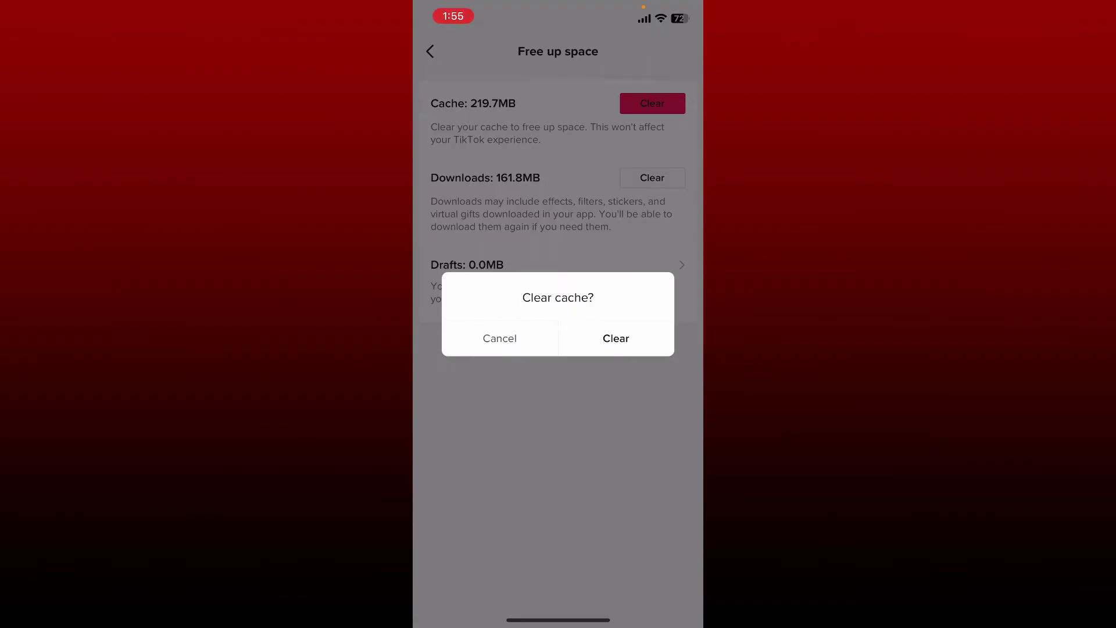
pyautogui.click(616, 338)
pyautogui.click(430, 51)
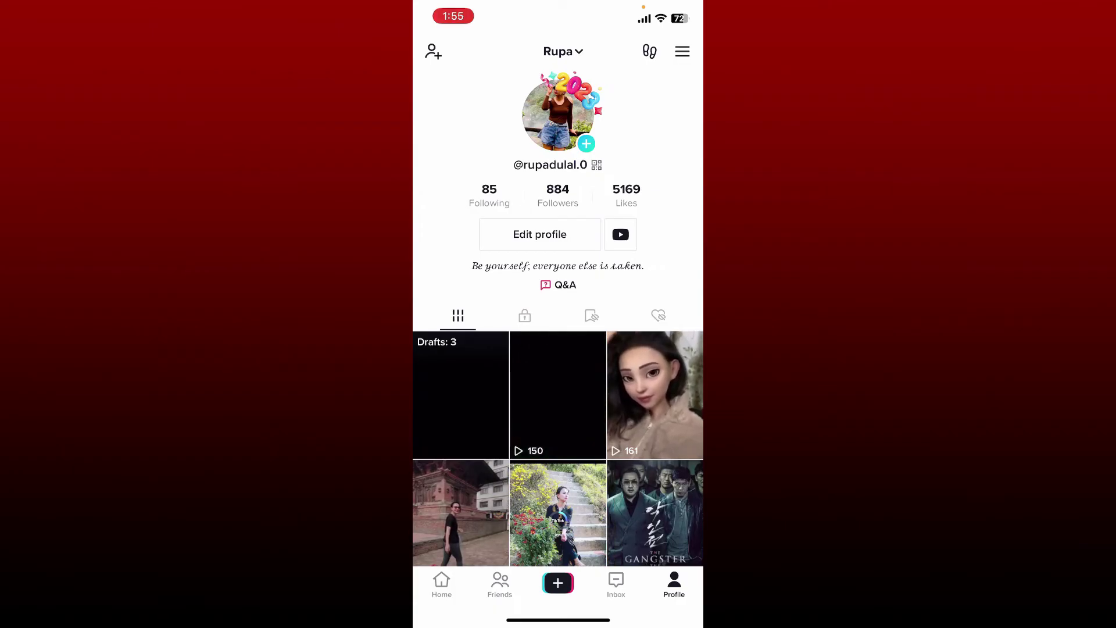
# Open the empty Website field in Edit profile to add a link
pyautogui.click(540, 235)
pyautogui.scroll(-2, 558, 349)
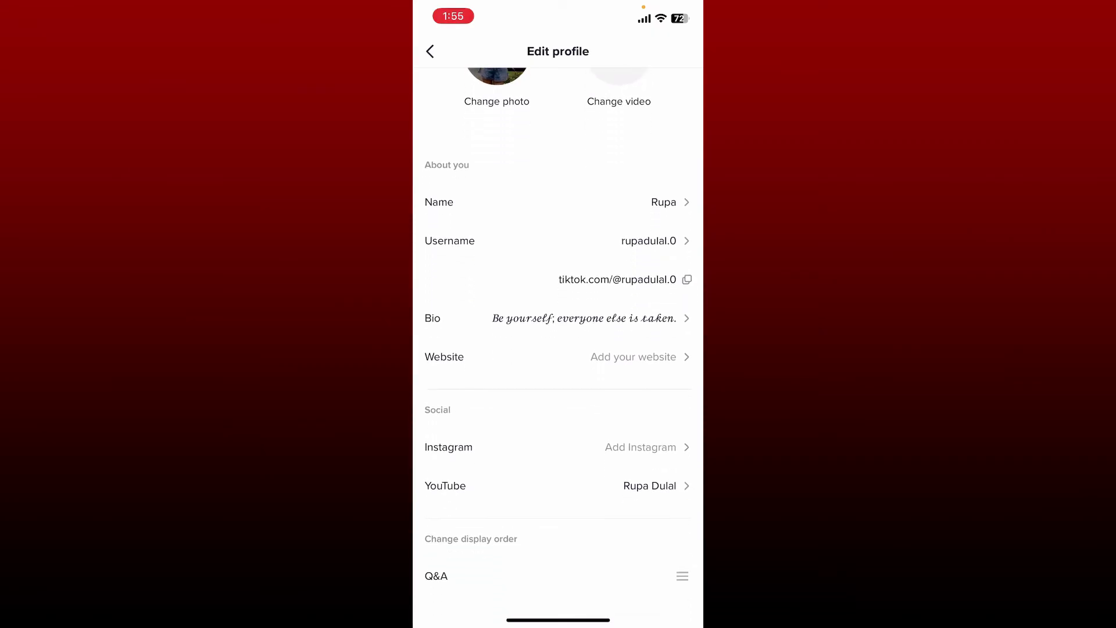
pyautogui.click(558, 335)
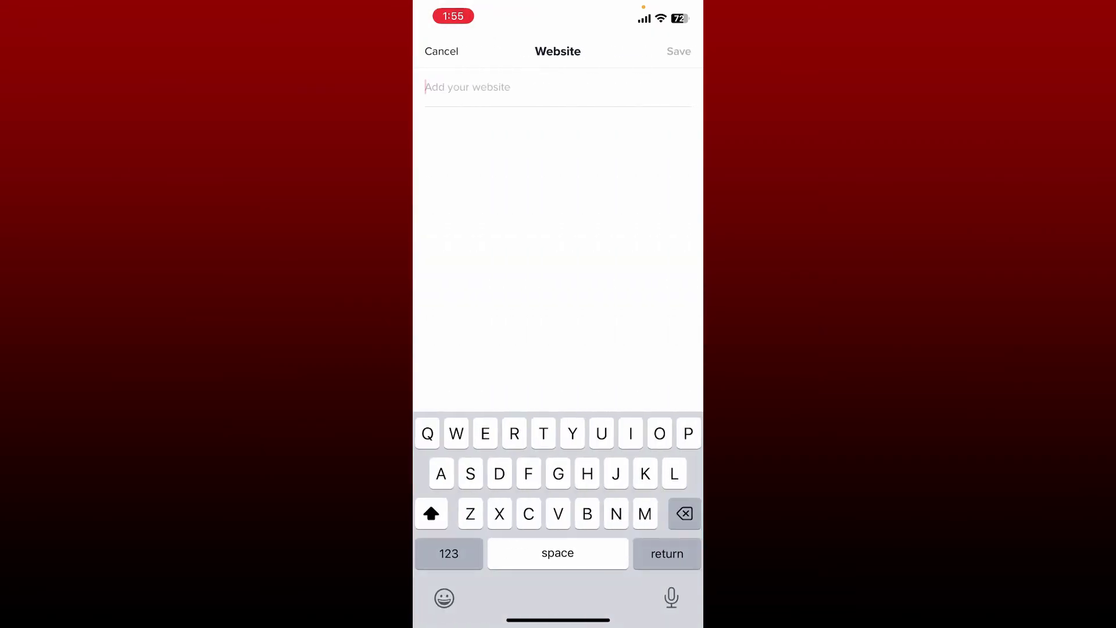